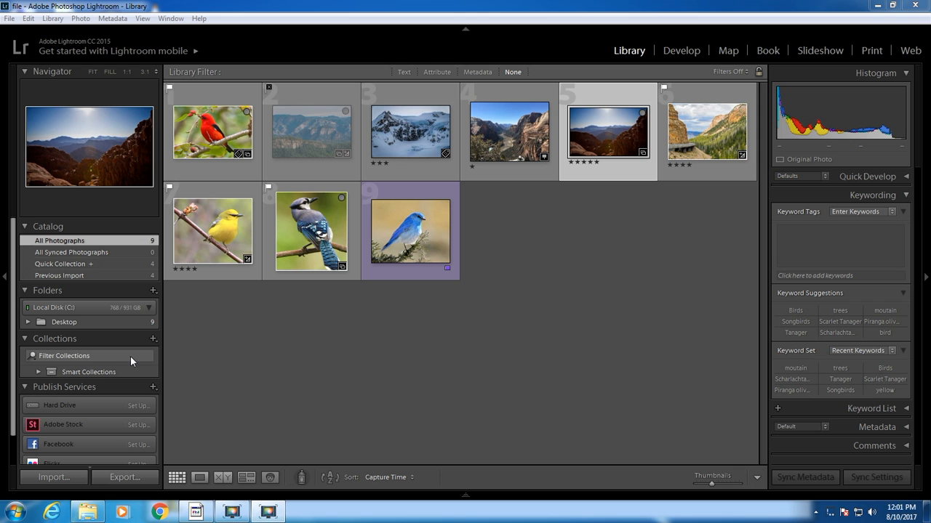
Step: Switch to Windows Explorer, move blue-winged-warbler.jpg from the photos folder to the Desktop, and return to Lightroom
click(632, 275)
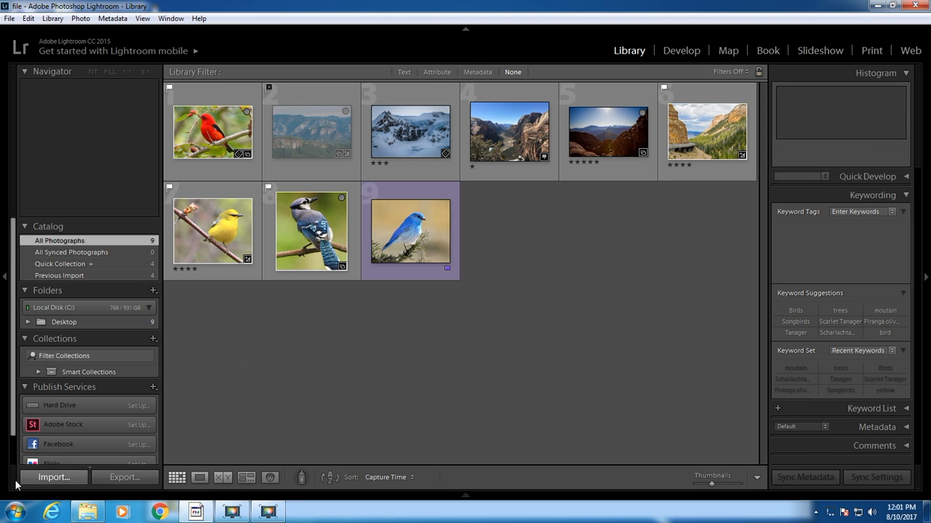
click(88, 512)
drag(387, 122, 412, 81)
drag(513, 87, 506, 157)
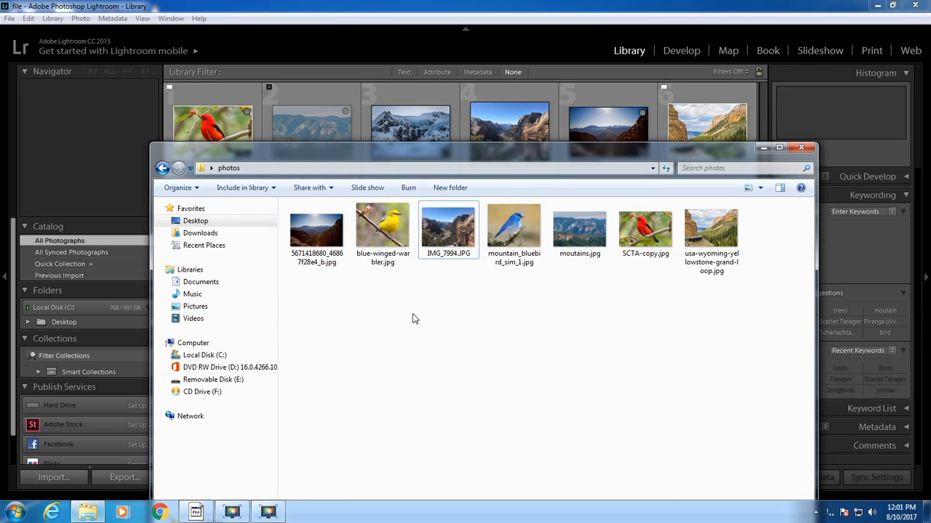
click(383, 222)
drag(383, 222, 197, 220)
click(380, 54)
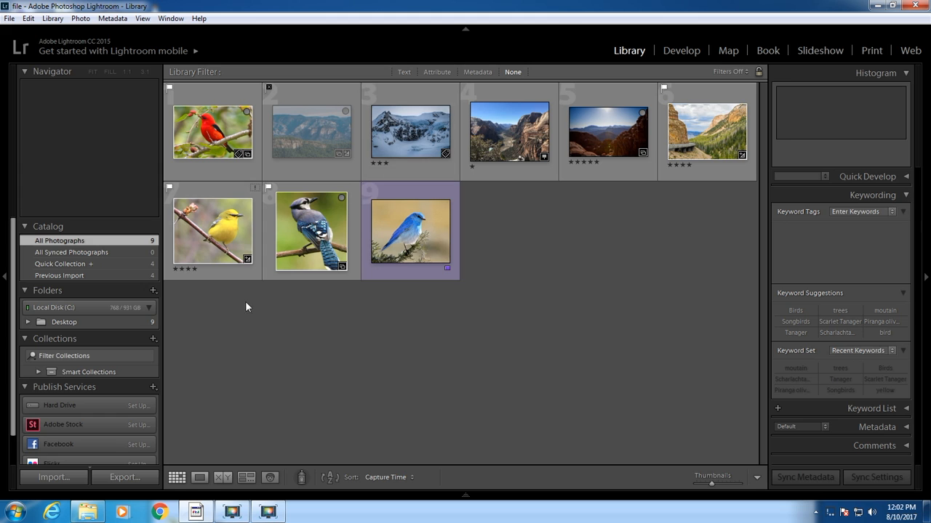
Step: Relink the missing yellow bird photo by locating blue-winged-warbler.jpg on the Desktop
click(255, 189)
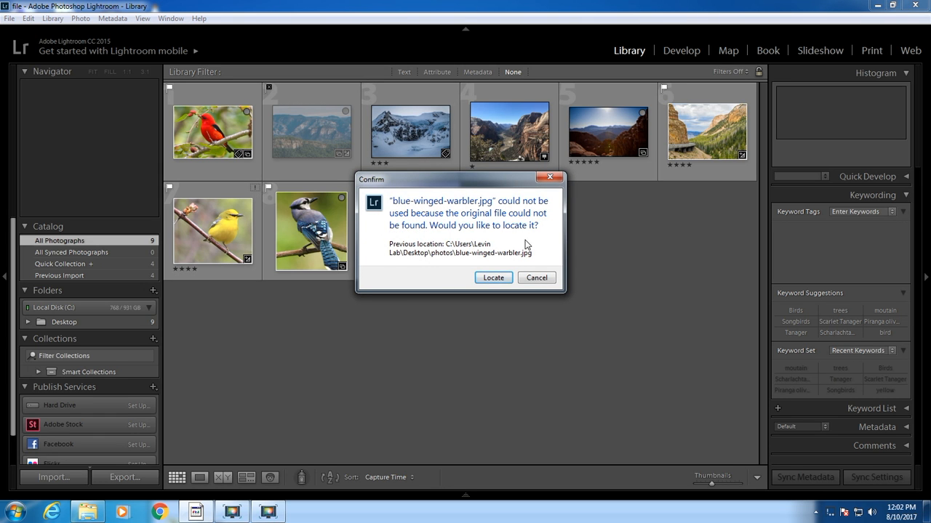
click(494, 278)
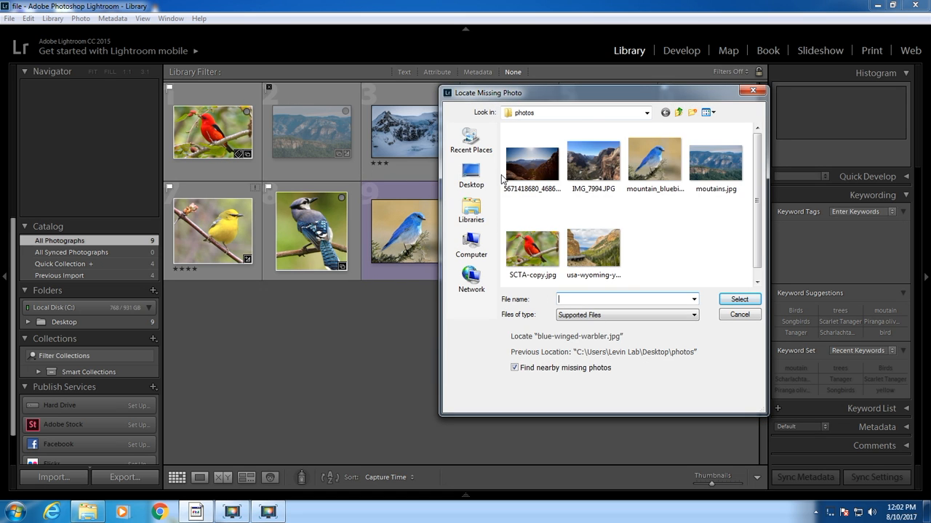
click(471, 178)
drag(757, 228, 671, 254)
click(607, 221)
click(738, 299)
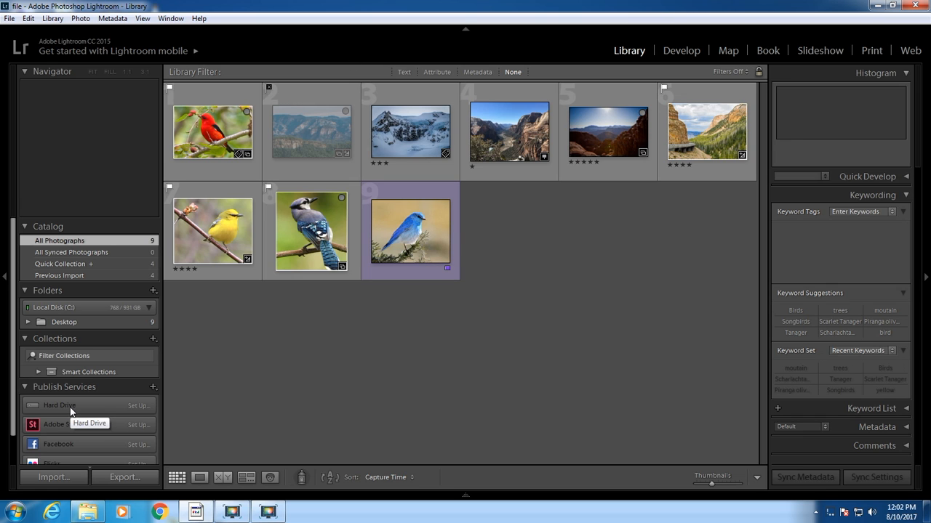
Step: Examine the export settings for the snowy mountain photo without exporting it
click(407, 139)
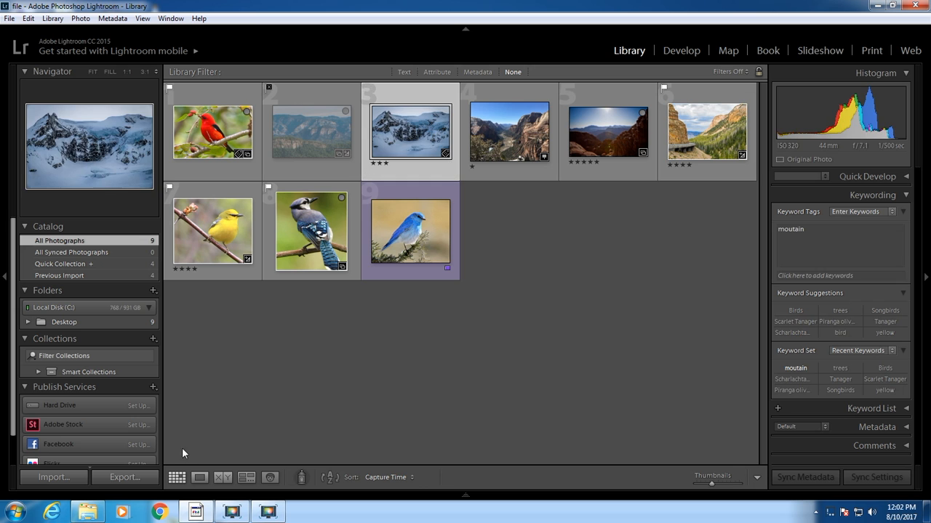
click(145, 481)
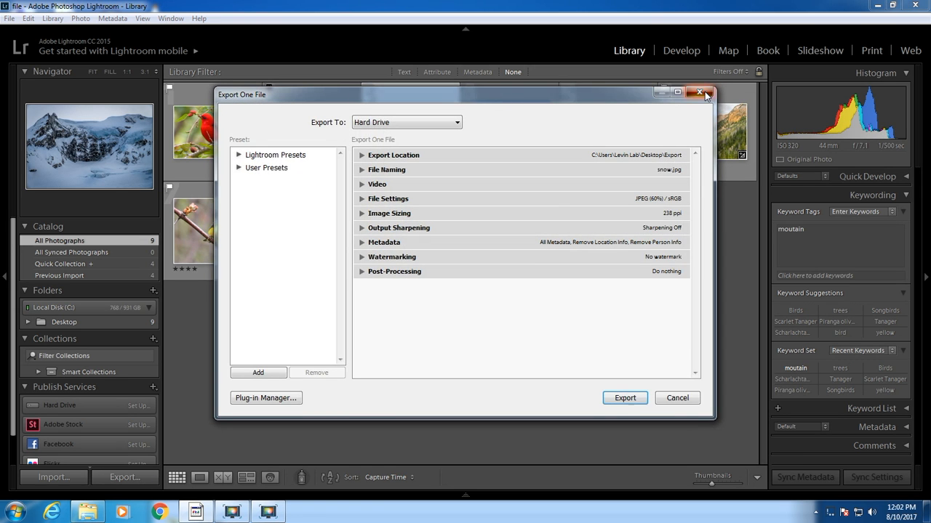
click(704, 93)
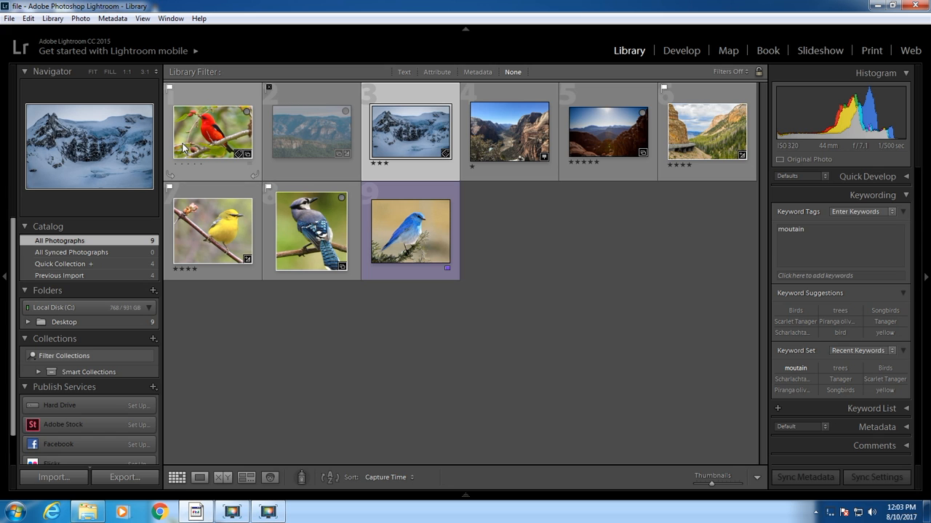
Step: Reset the snowy mountain photo's Develop settings and clear its edit history, returning to the Library
click(686, 54)
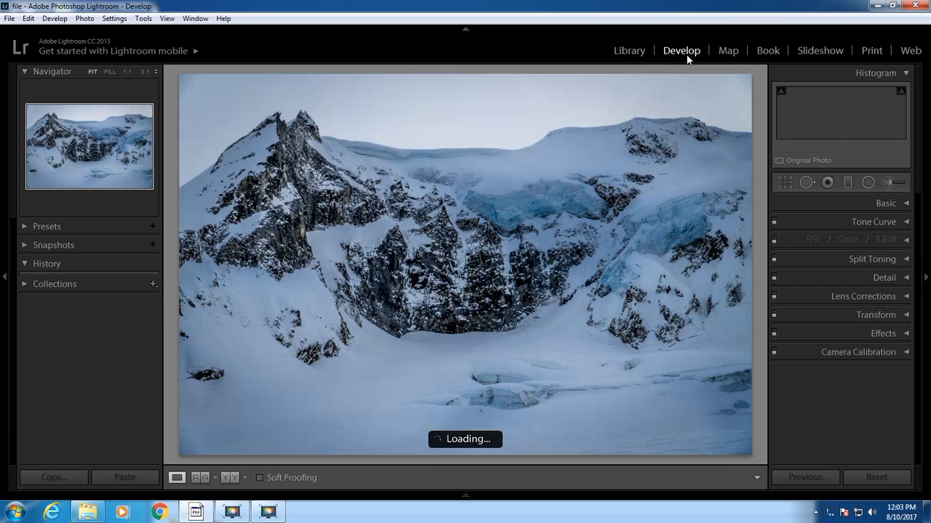
click(882, 481)
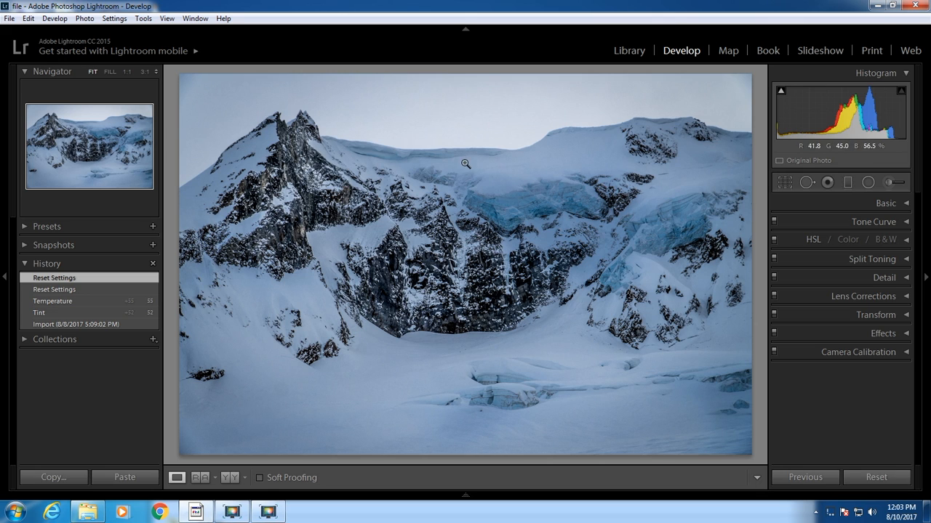
click(153, 264)
click(629, 52)
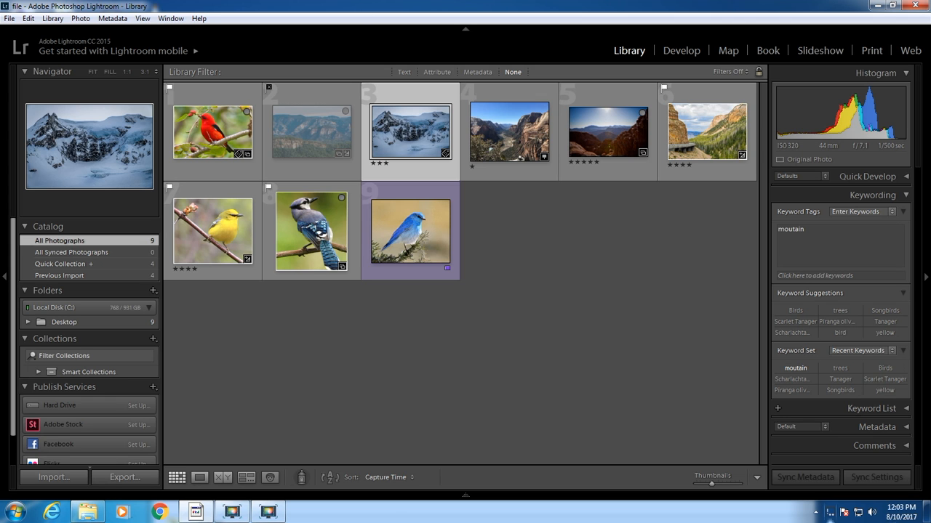
click(8, 19)
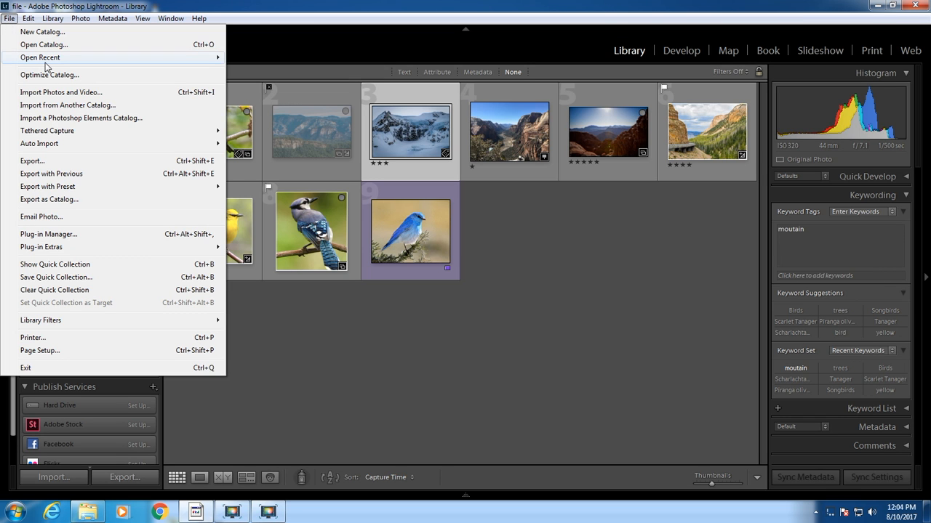
click(71, 34)
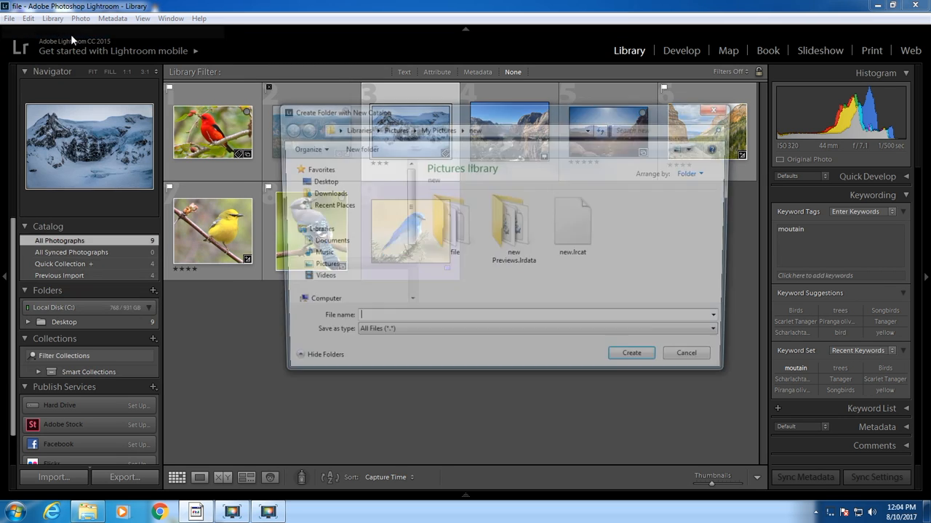
text(wedding)
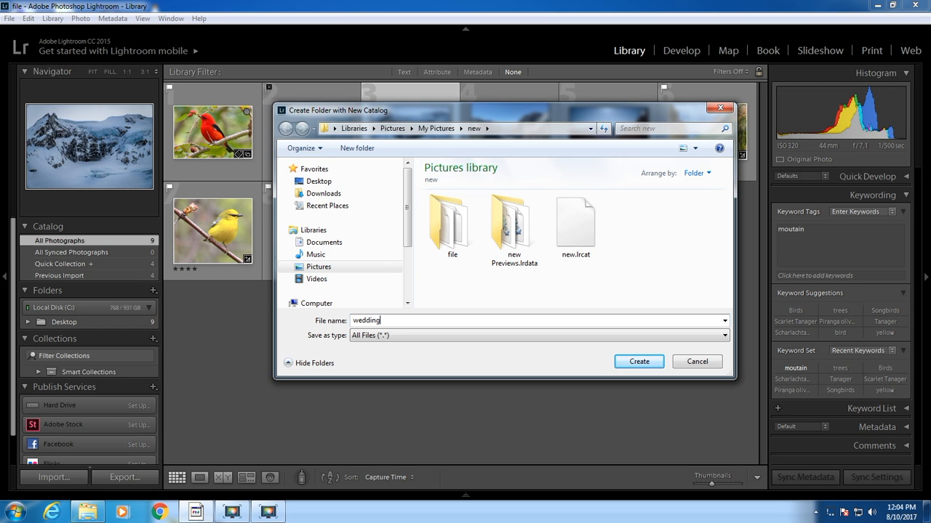
click(721, 108)
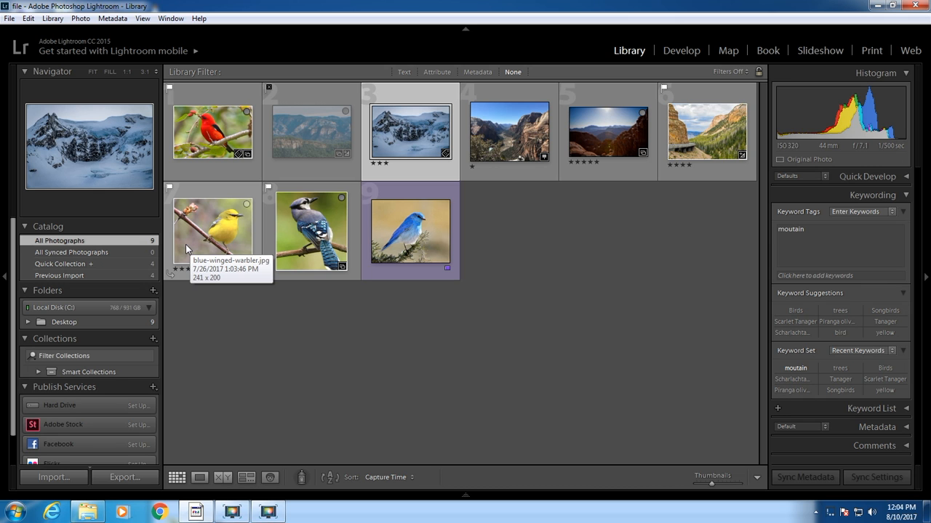
click(10, 18)
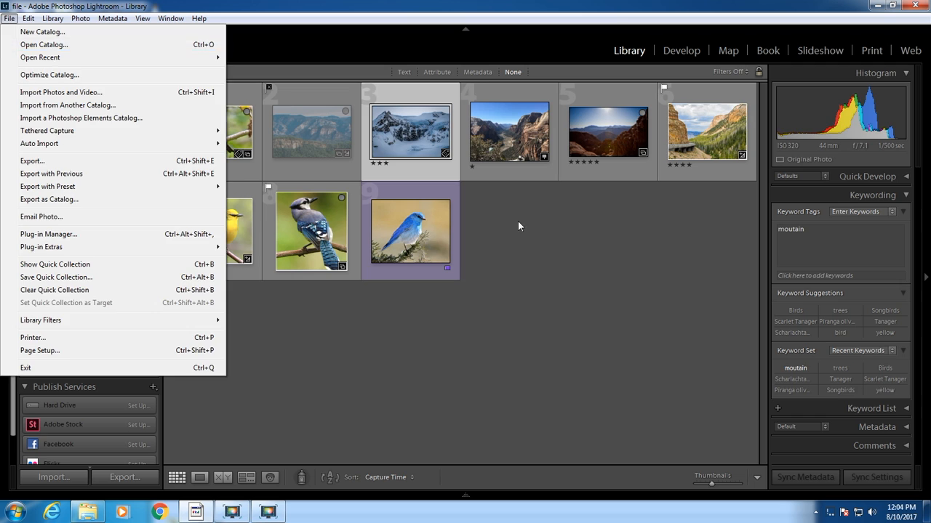
click(573, 285)
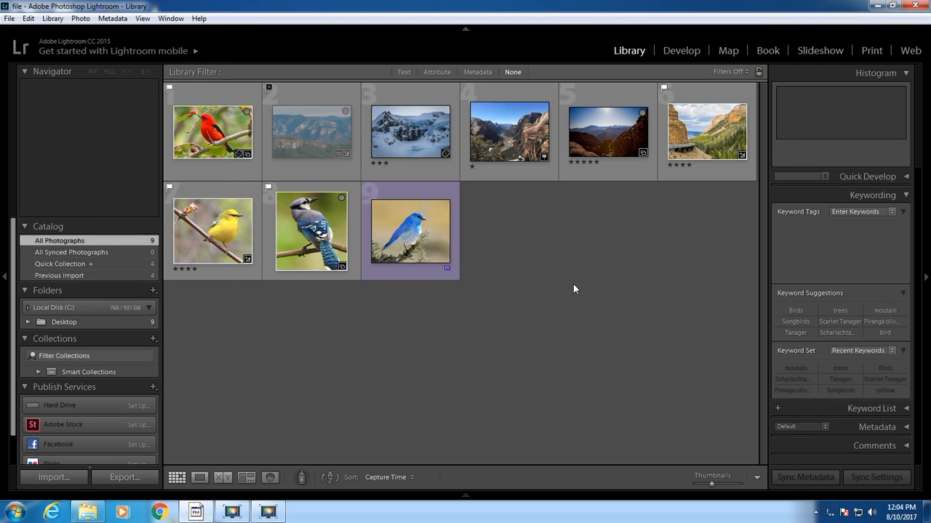
Step: Search all photographs for the text "wedding" in any searchable field, and clear the search
click(403, 71)
click(665, 88)
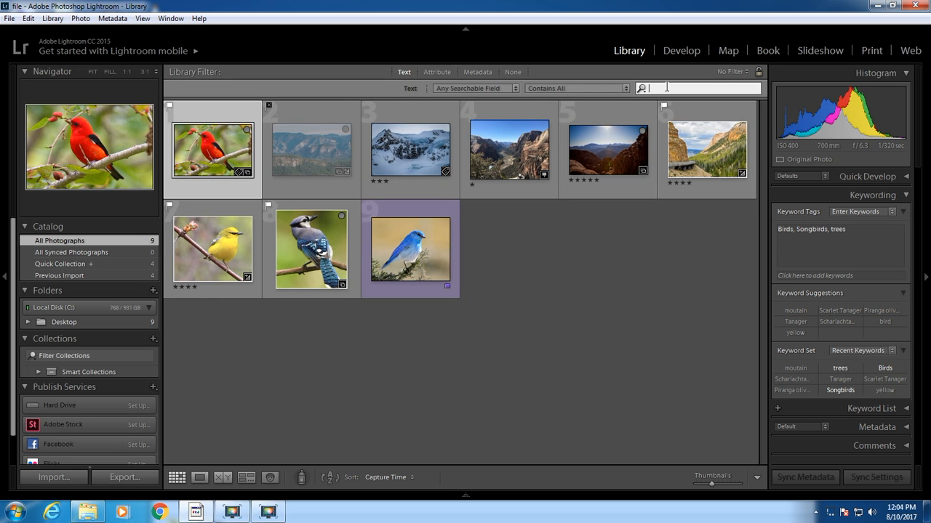
text(wedding)
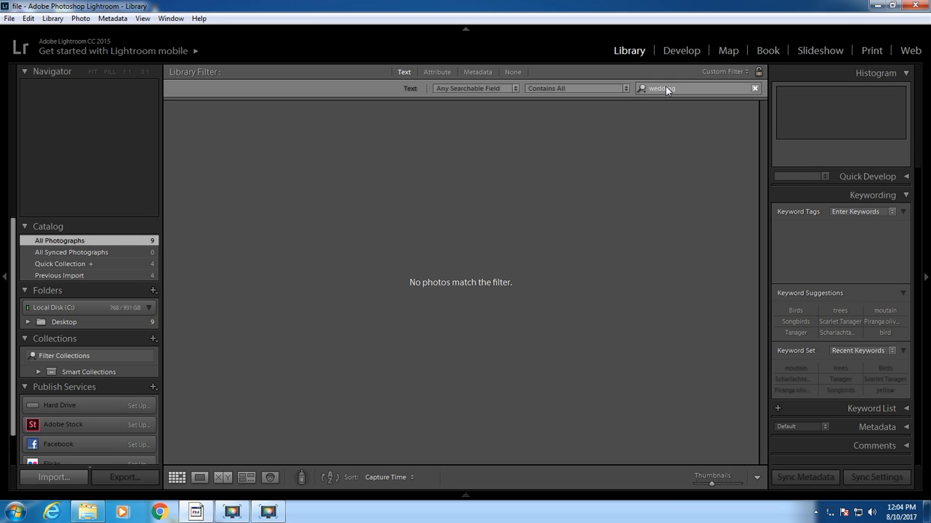
double_click(687, 87)
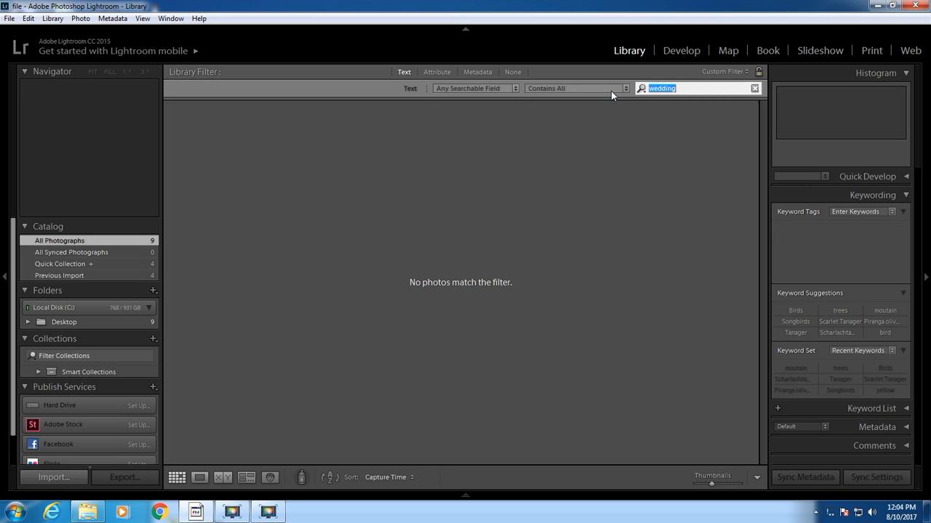
key(BackSpace)
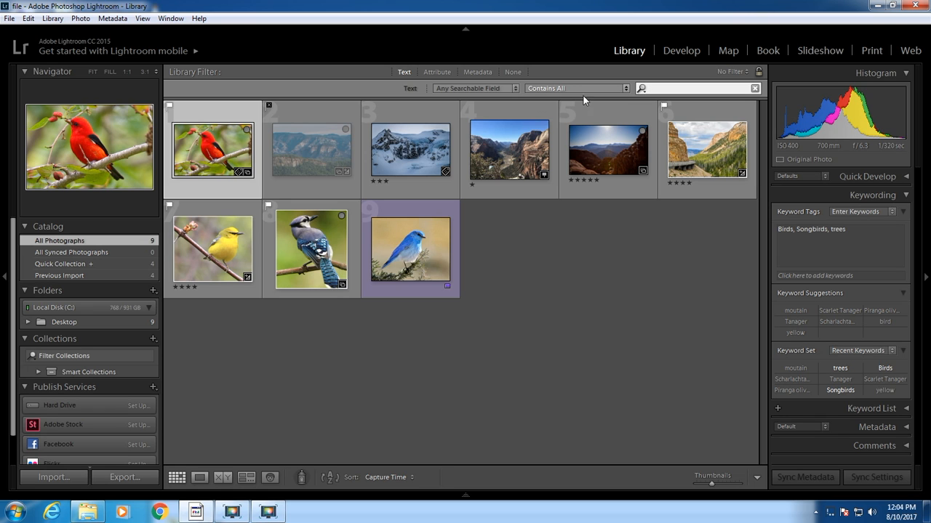
click(432, 73)
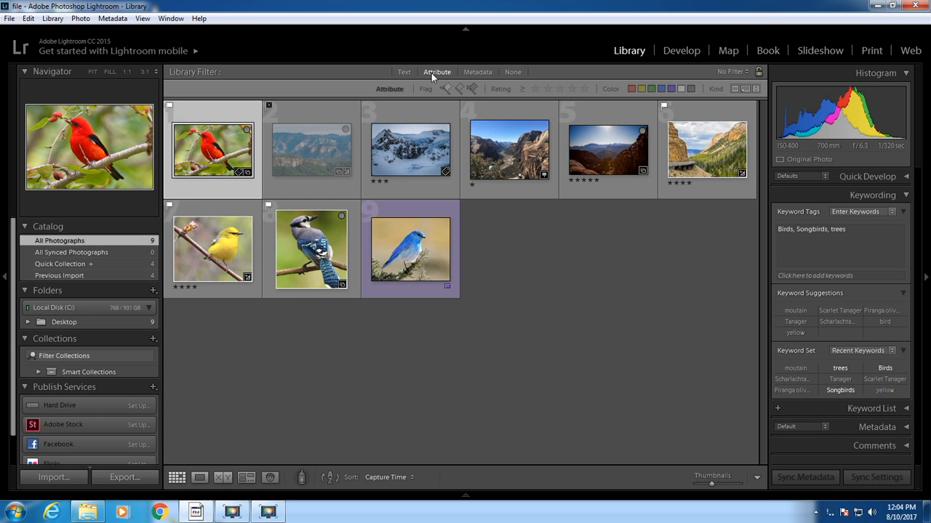
click(404, 73)
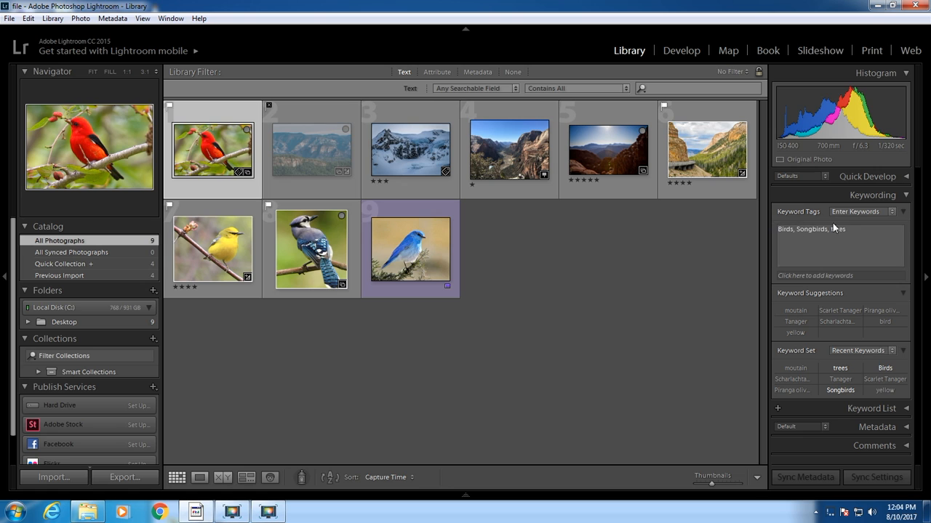
Step: Add the keyword "red" to the red bird photo
click(833, 274)
text(red)
key(Return)
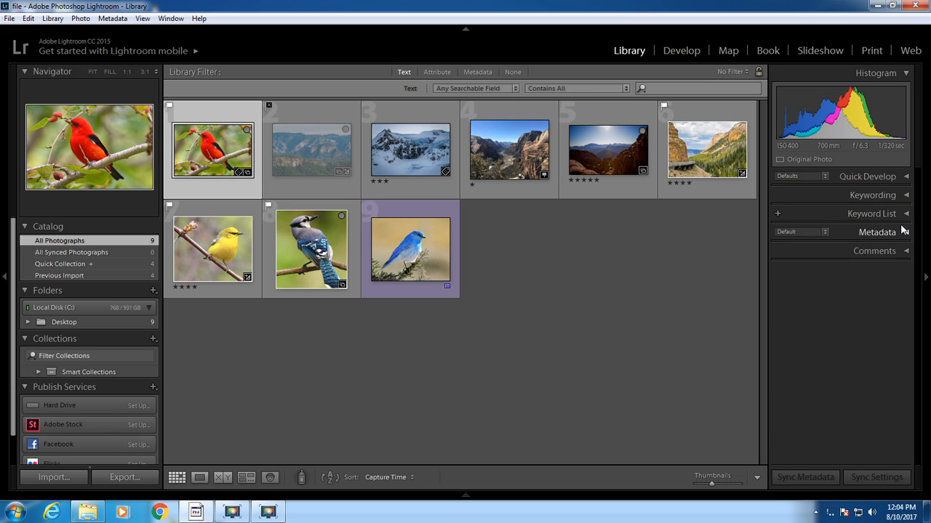
Step: Examine the Copy Name in the red bird photo's metadata
click(894, 232)
click(854, 222)
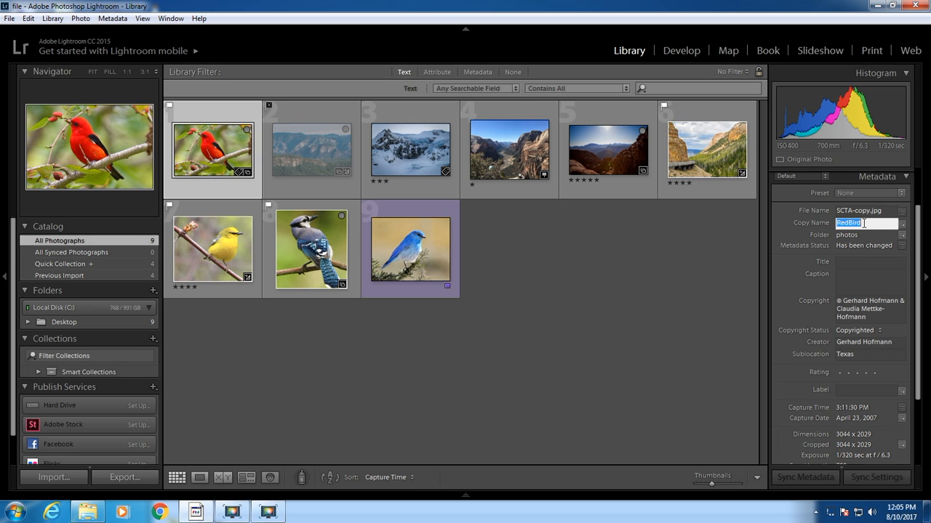
click(863, 223)
click(693, 251)
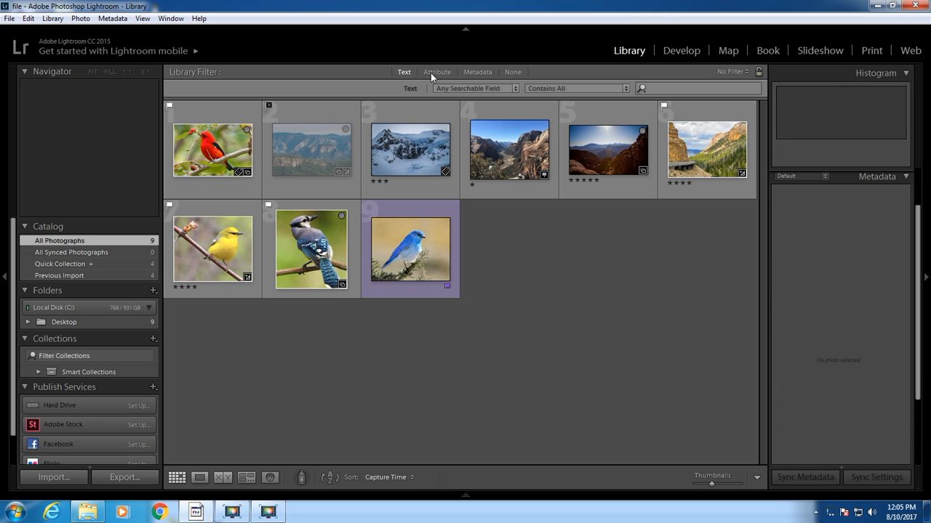
Step: Search all photographs for the text "red" and check the Copy Name of the blue bird photo
click(707, 89)
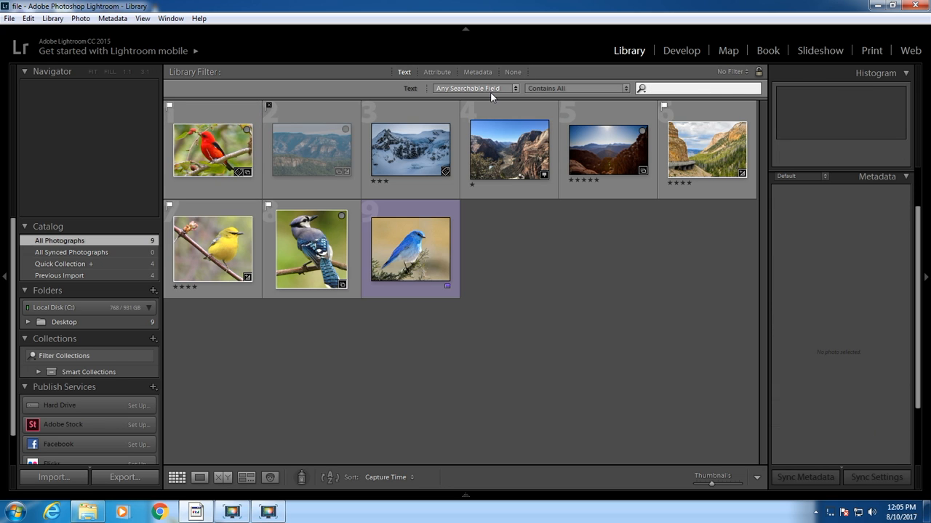
text(red)
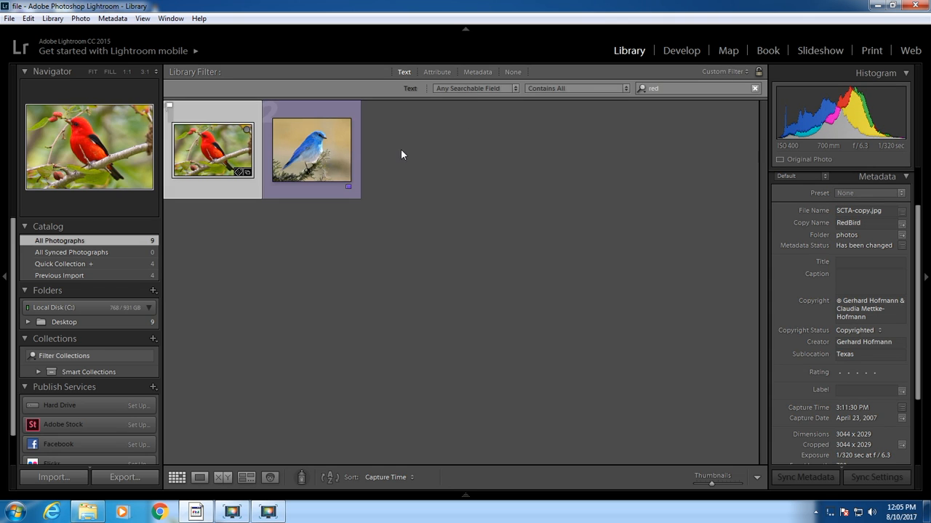
click(305, 154)
click(874, 248)
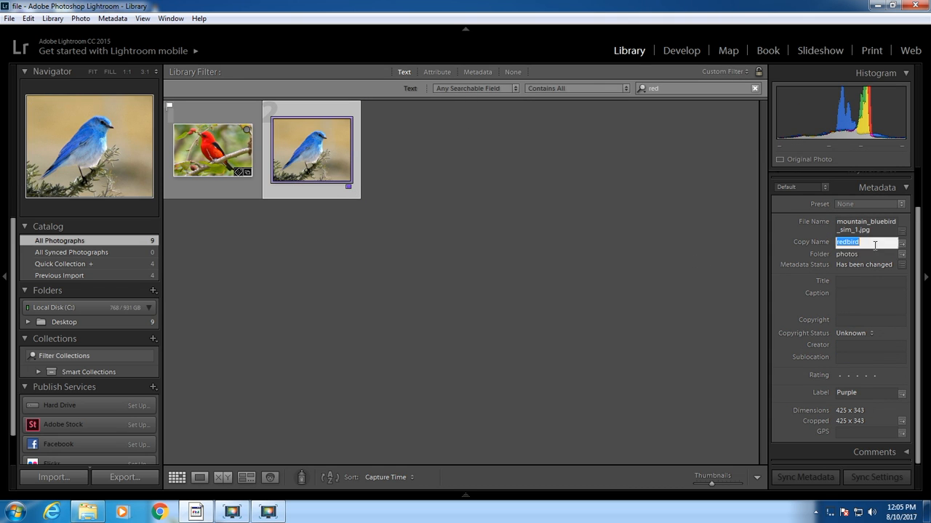
click(624, 250)
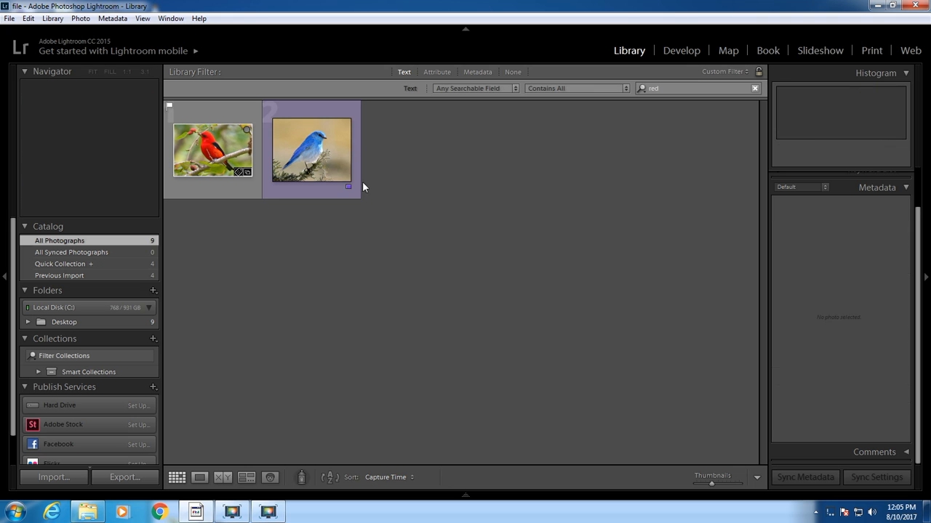
Step: Show the attribute filters alongside the text filter and clear the "red" text search
click(436, 72)
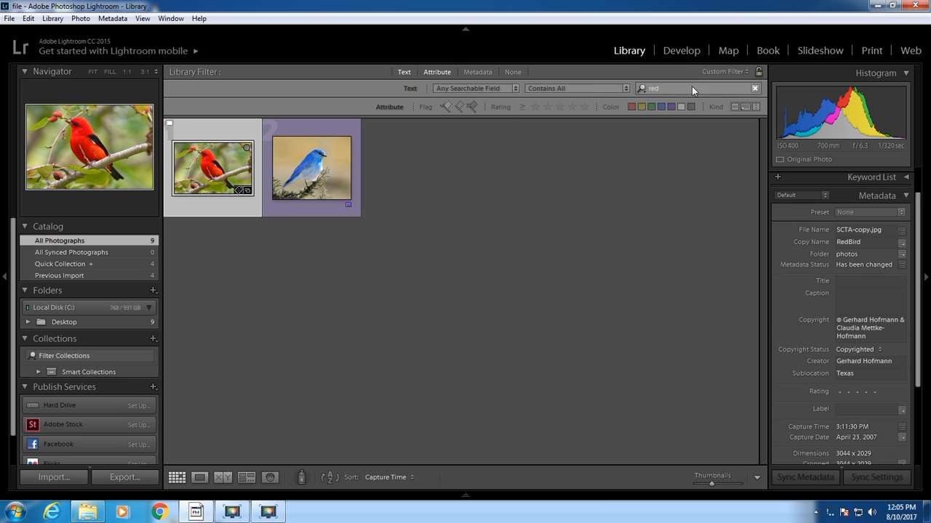
click(753, 88)
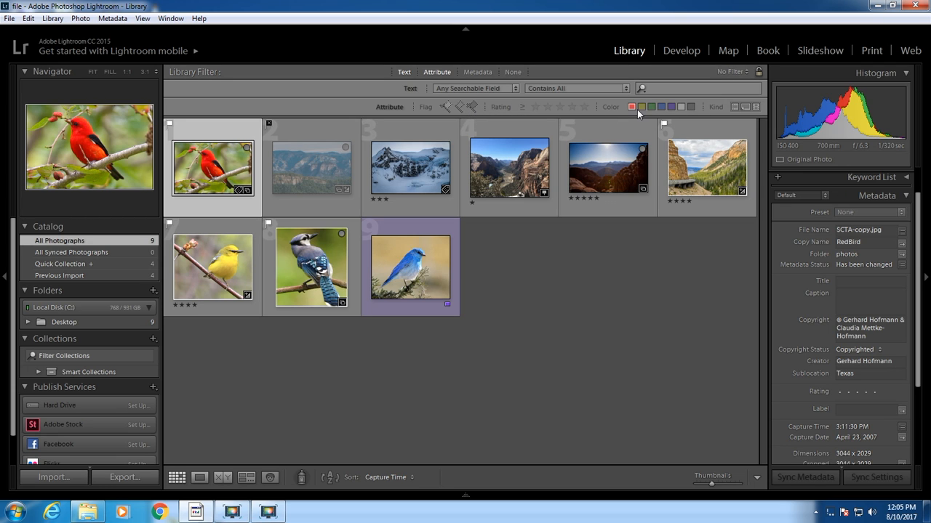
click(648, 203)
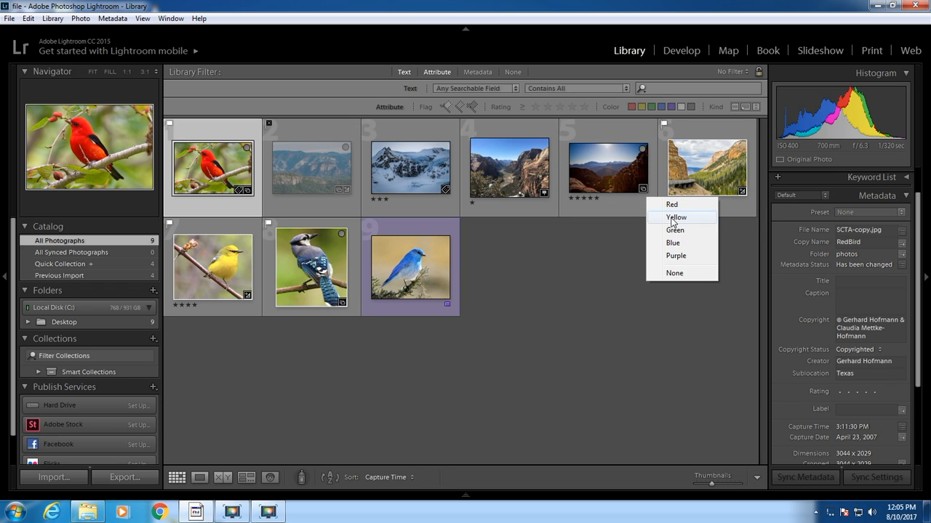
click(610, 293)
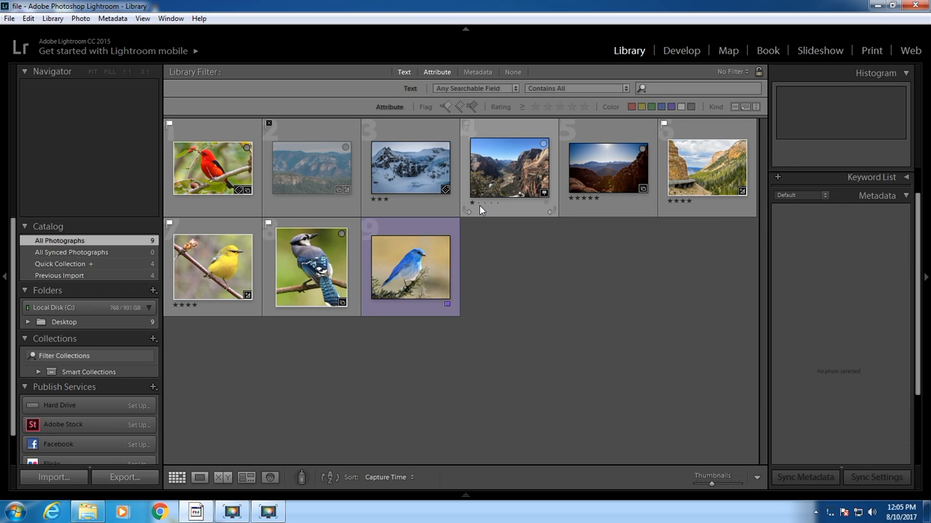
Step: Show the flag, rating and color label commands available for the one-star canyon photo, and leave them unused
right_click(518, 210)
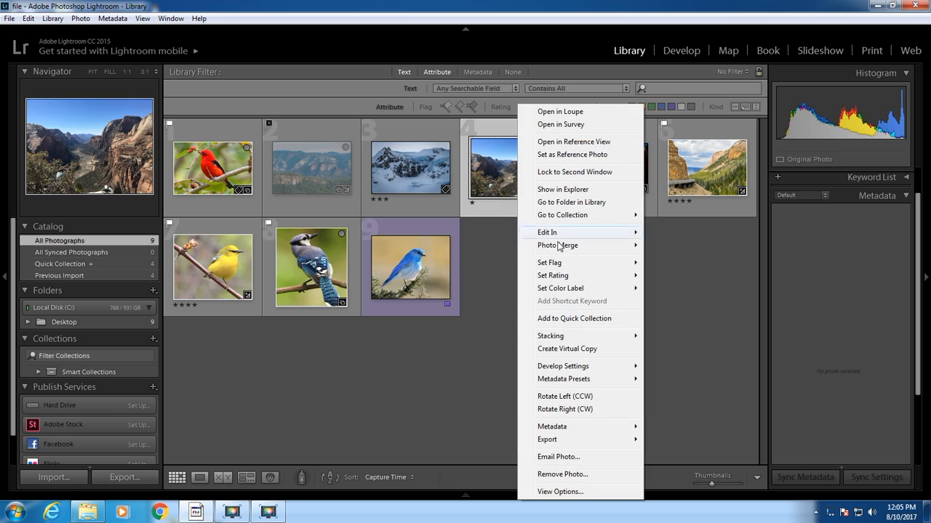
mouse_move(598, 262)
click(488, 282)
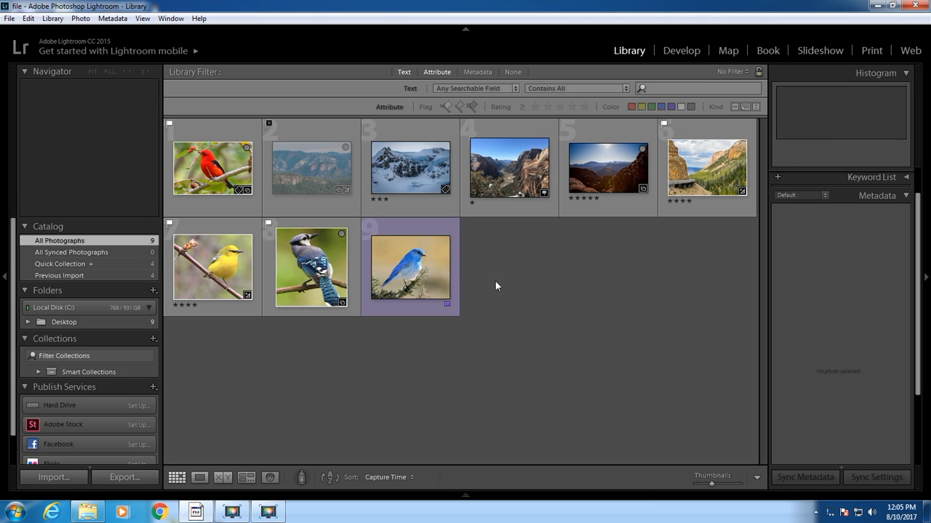
Step: View the Quick Collection, return to All Photographs and remove the red bird photo from the Quick Collection
click(98, 263)
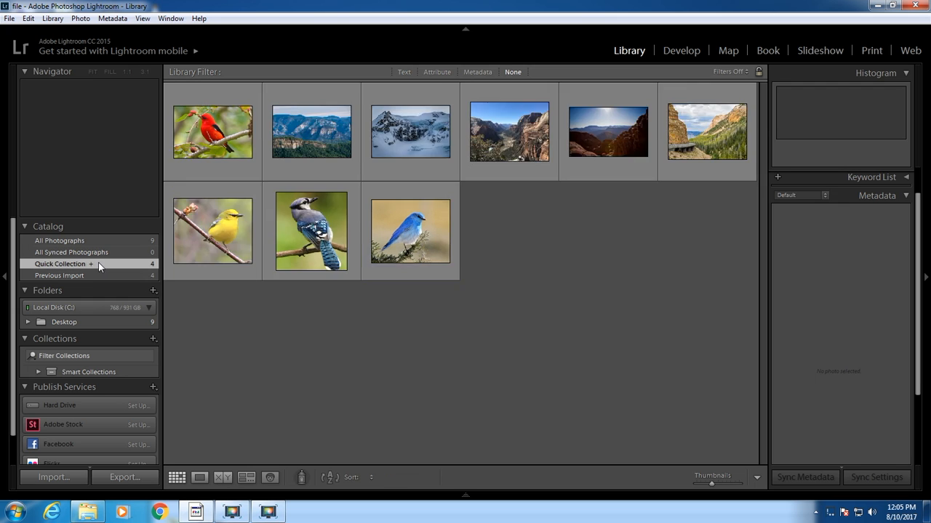
click(127, 241)
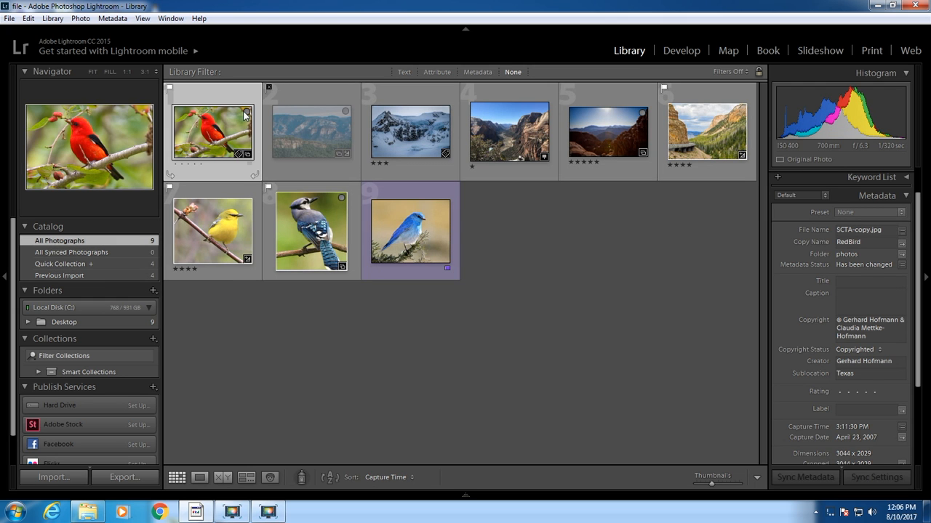
click(346, 113)
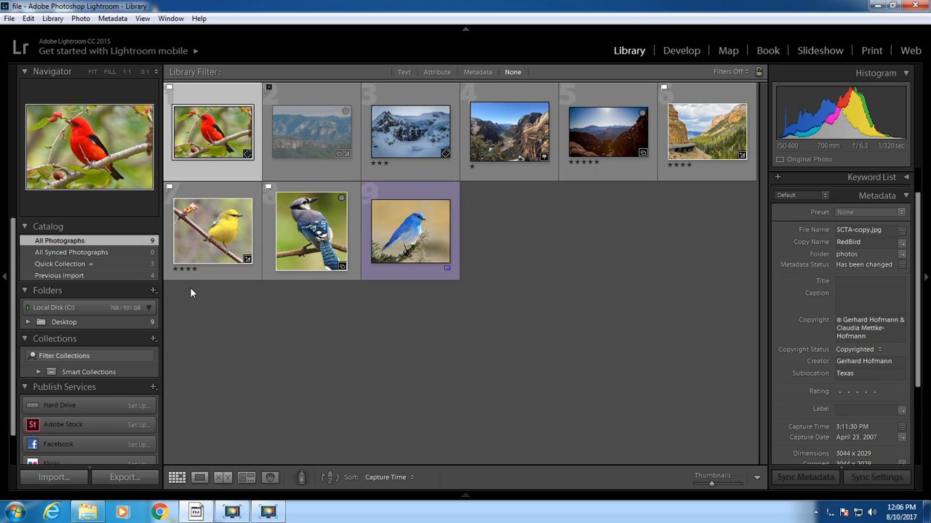
Step: Select all photos in the Quick Collection, bring up the export options for them and close without exporting
click(141, 264)
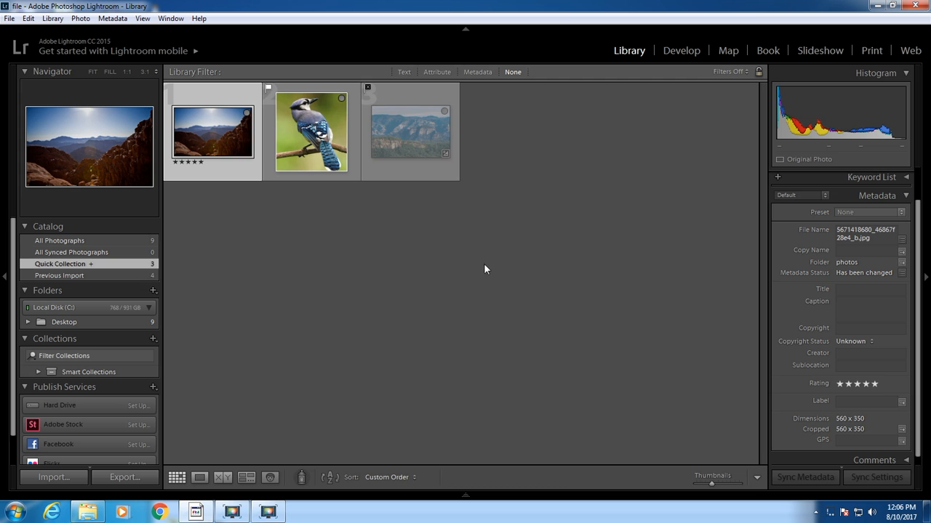
key(ctrl+a)
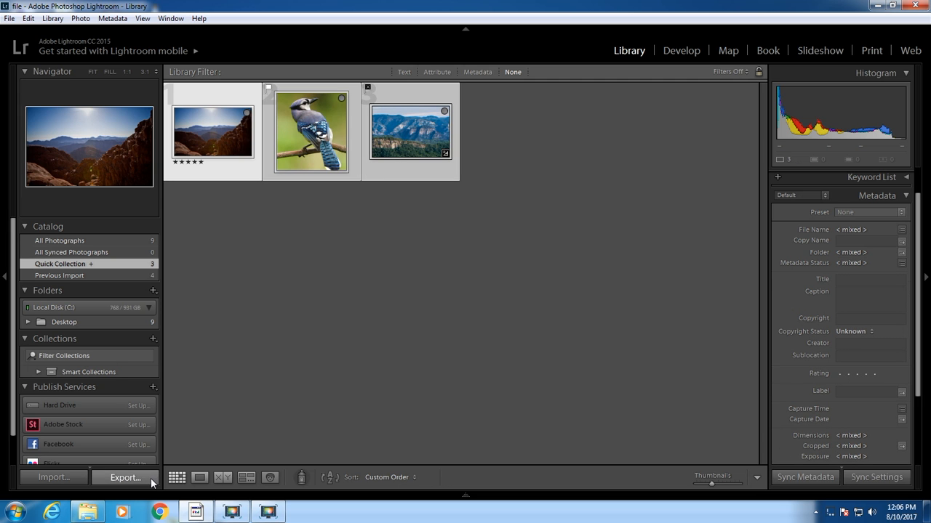
click(149, 478)
click(696, 93)
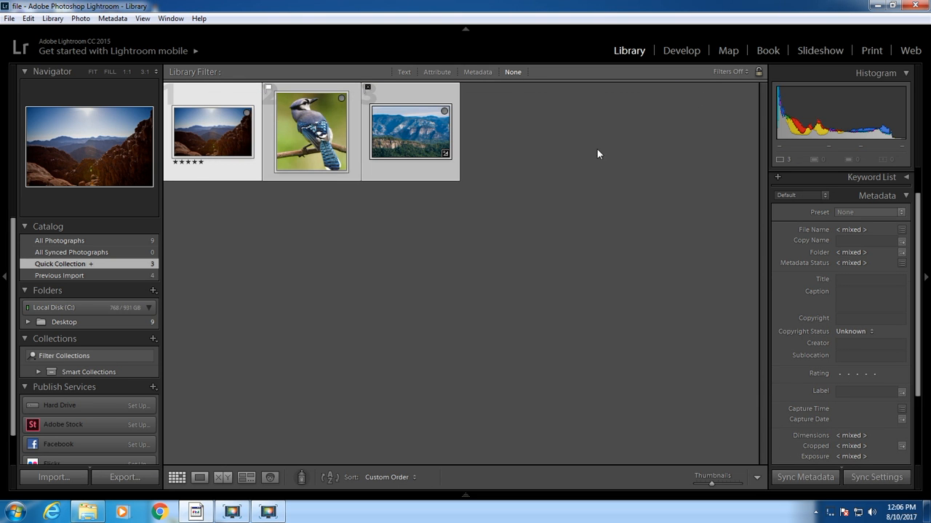
Step: Return to All Photographs, select the red bird and snowy mountain photos together, and clear the selection
click(97, 240)
click(222, 134)
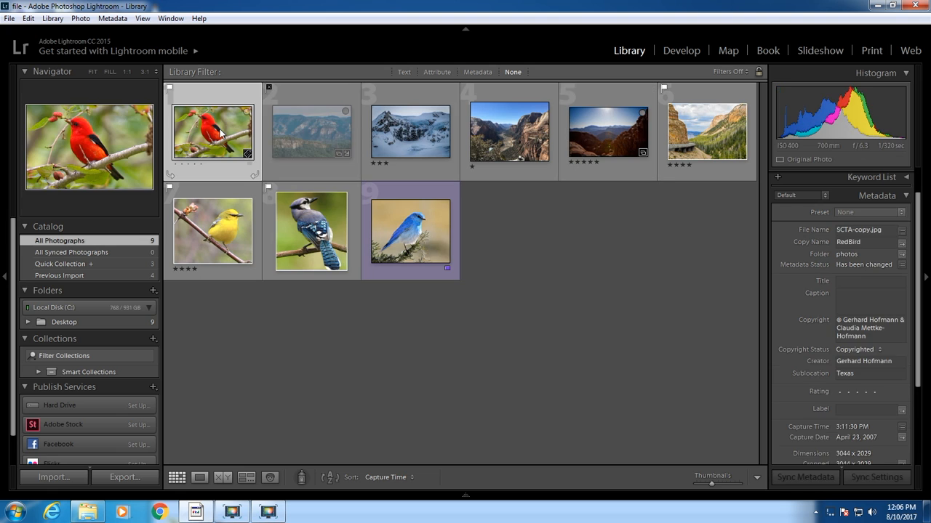
ctrl+click(418, 138)
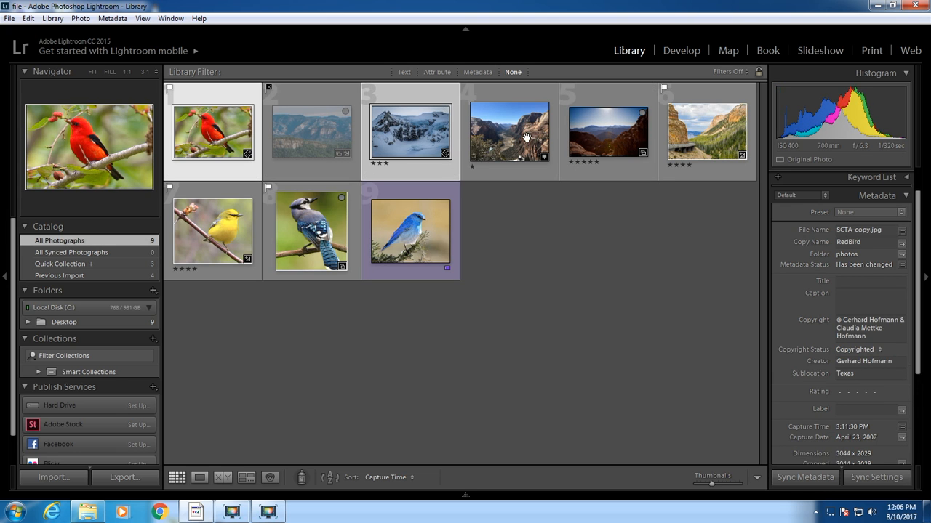
click(571, 331)
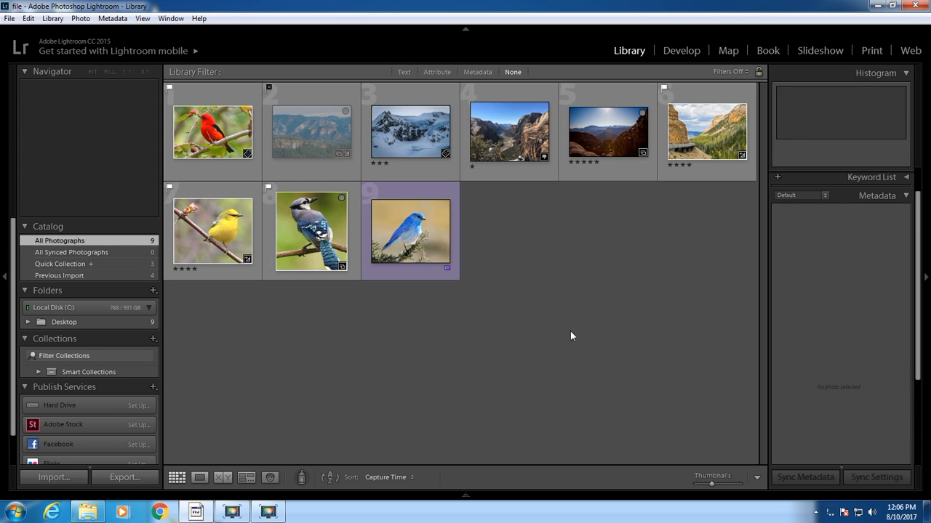